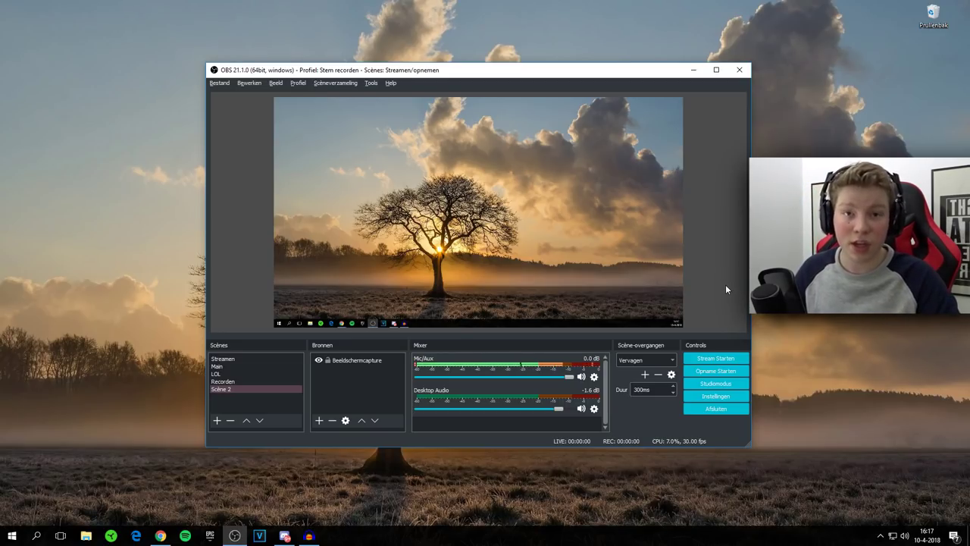
- Open the settings, try the Dark and Acri interface themes, and apply the Rachni theme
left_click(717, 397)
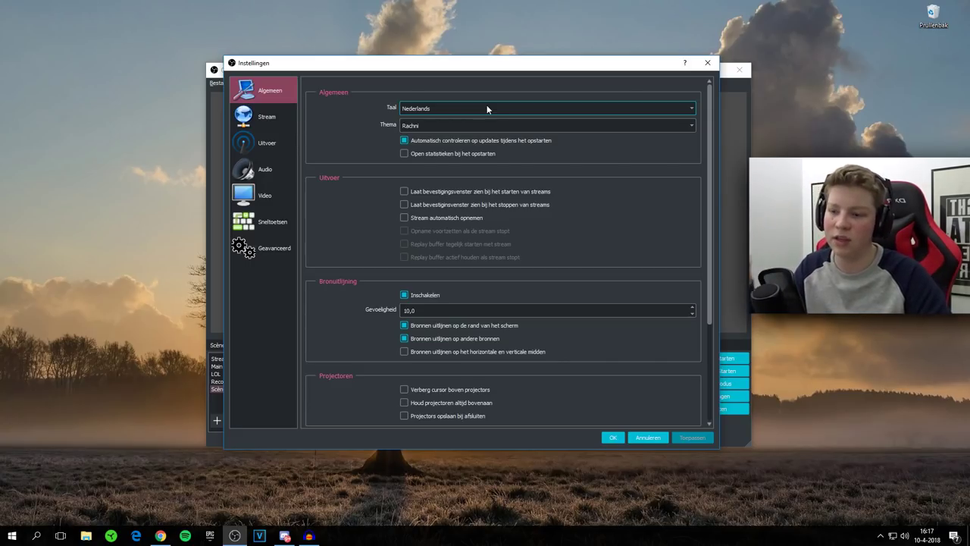
left_click(428, 127)
left_click(423, 142)
left_click(444, 108)
left_click(429, 123)
left_click(419, 107)
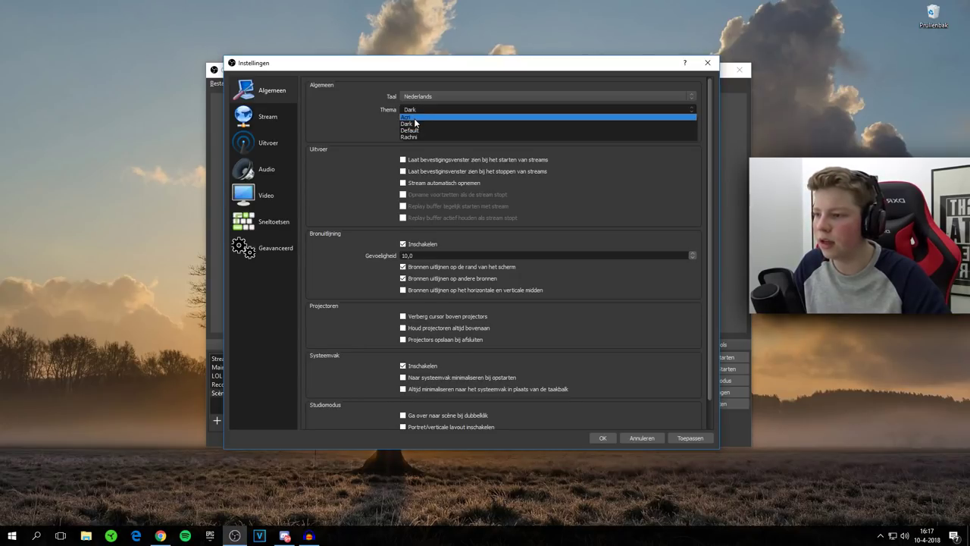
left_click(426, 115)
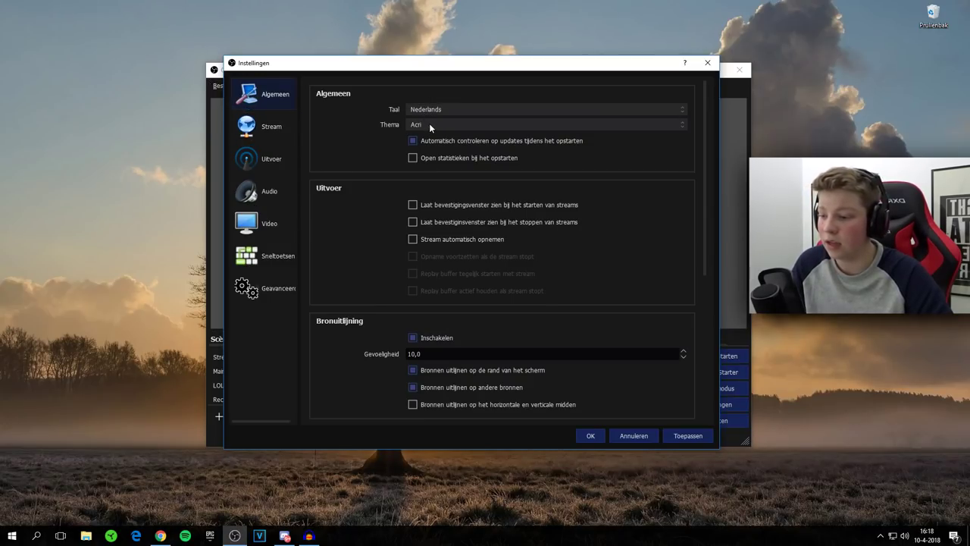
left_click(429, 123)
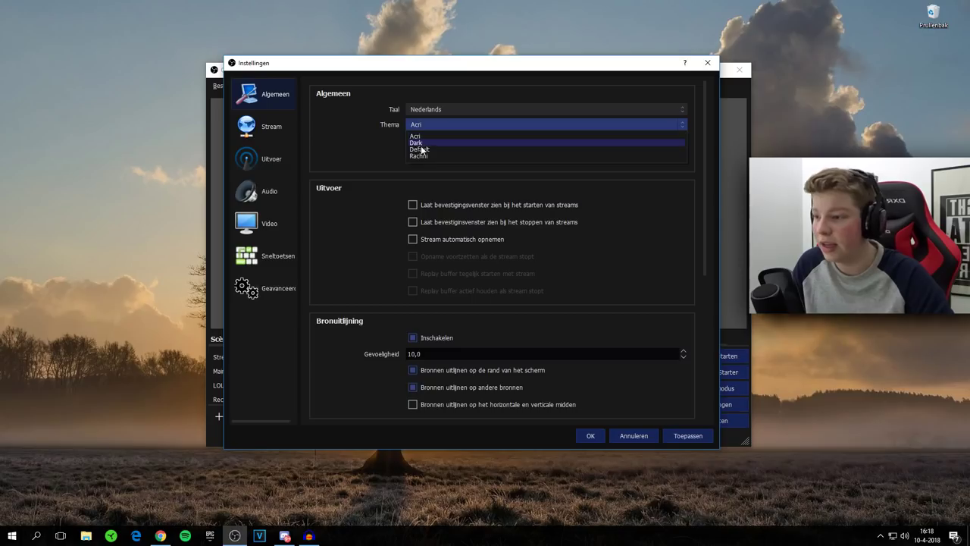
left_click(421, 156)
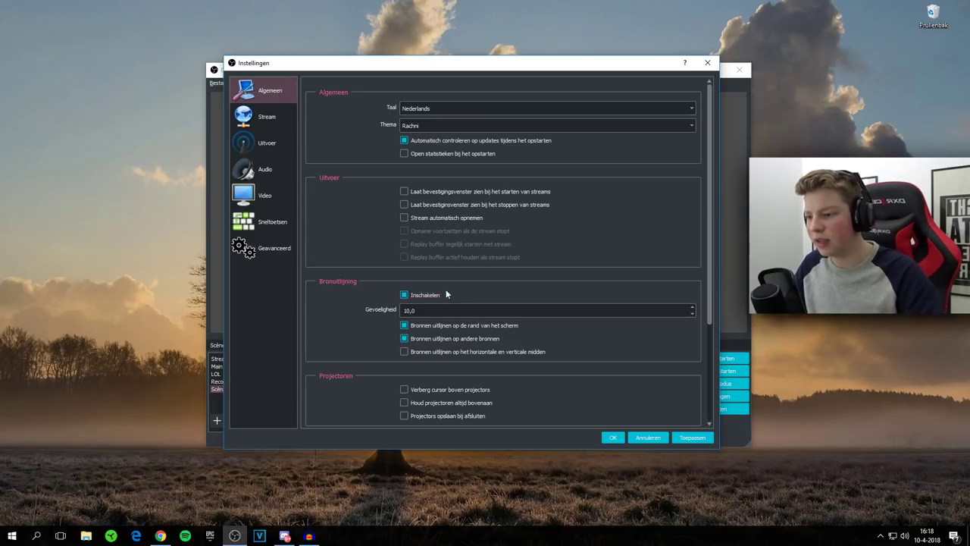
left_click(690, 440)
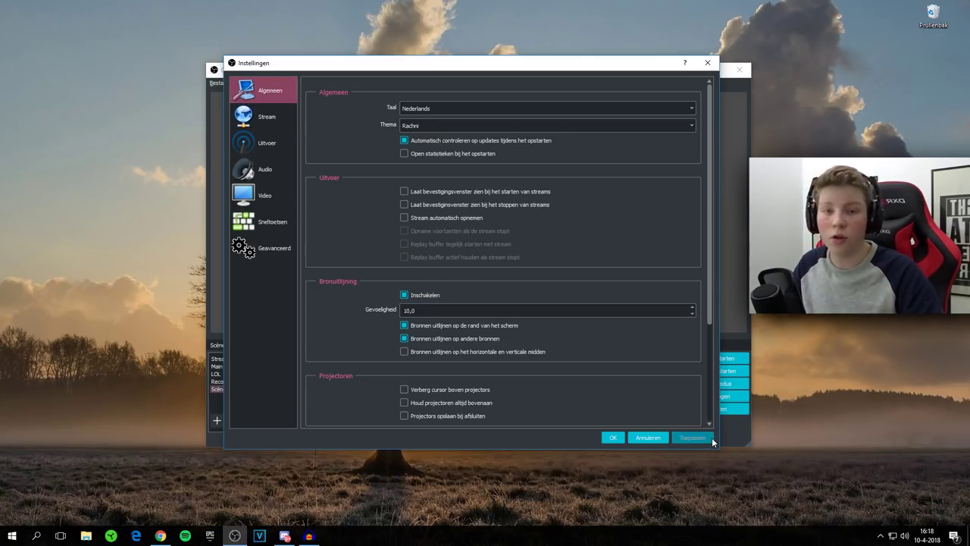
- In the stream settings, choose Streaming Diensten with the YouTube / YouTube Gaming service and the Primary YouTube ingest server
left_click(276, 121)
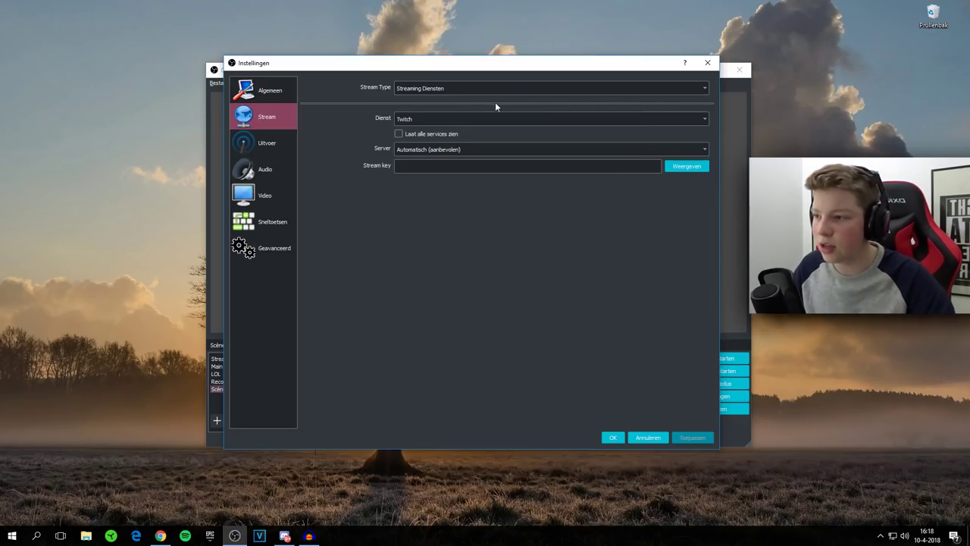
left_click(425, 88)
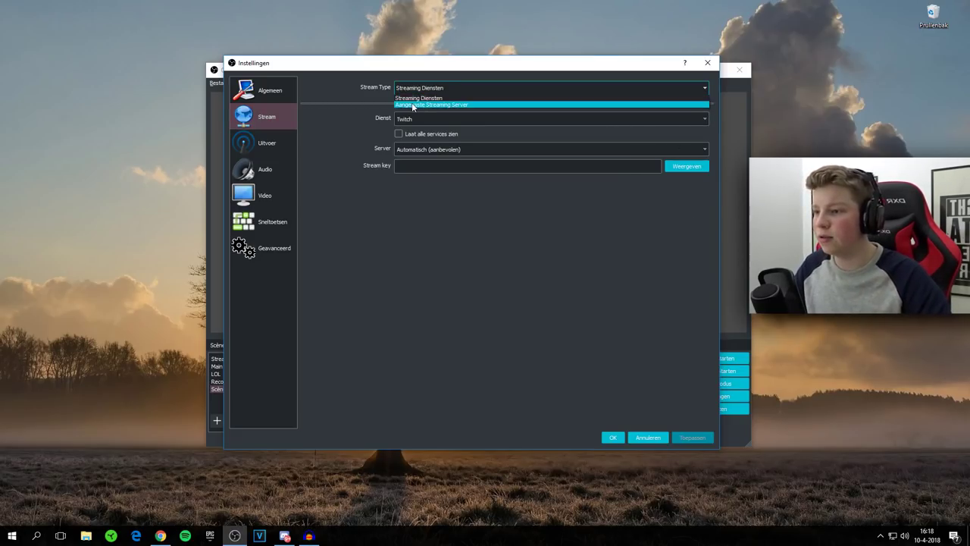
left_click(452, 99)
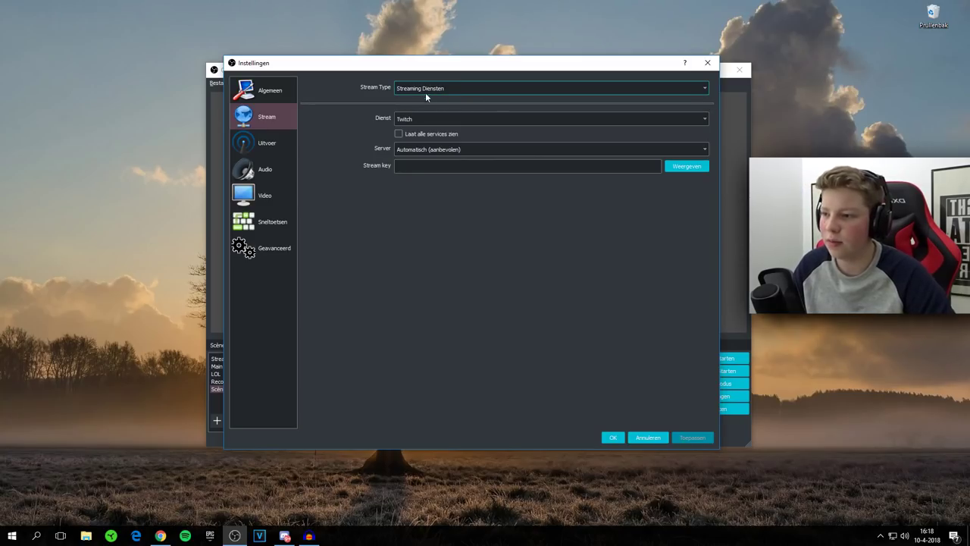
left_click(436, 122)
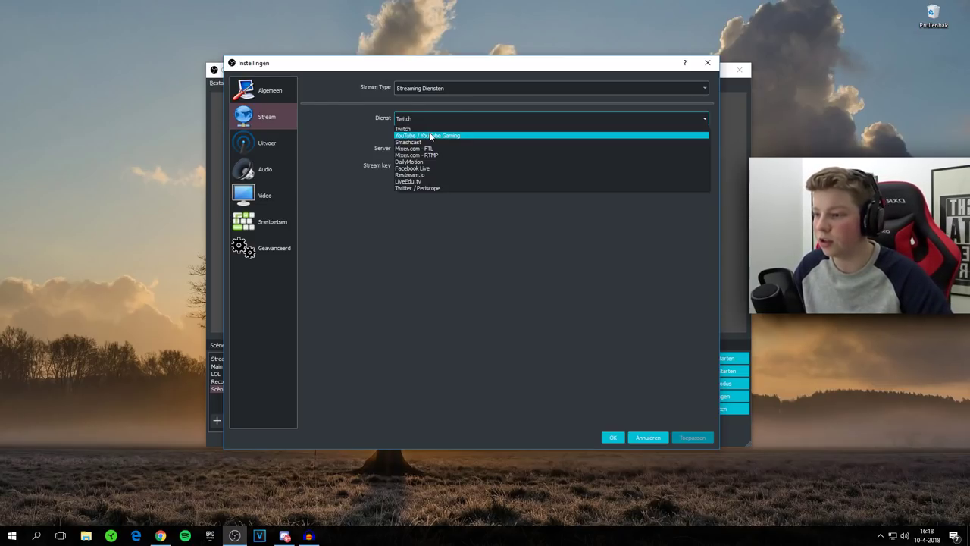
left_click(430, 135)
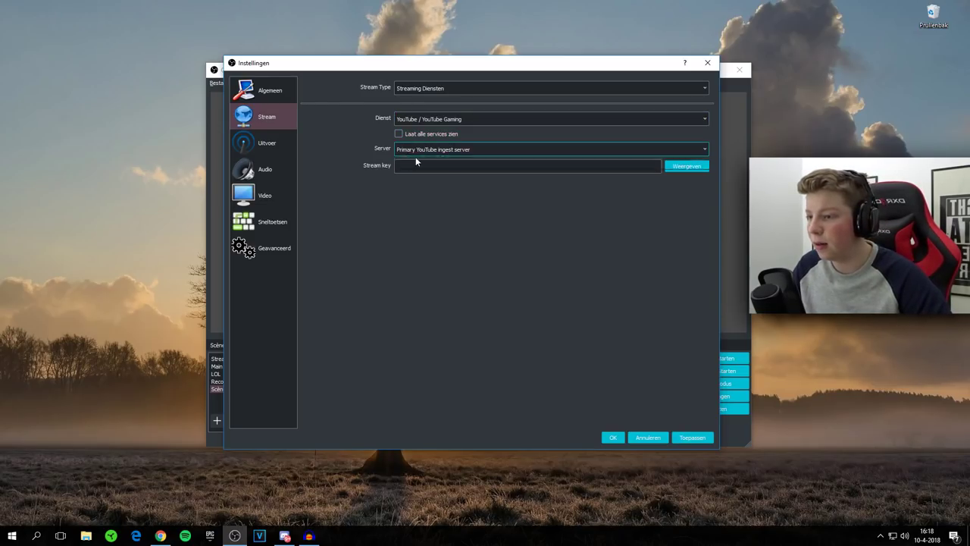
left_click(415, 153)
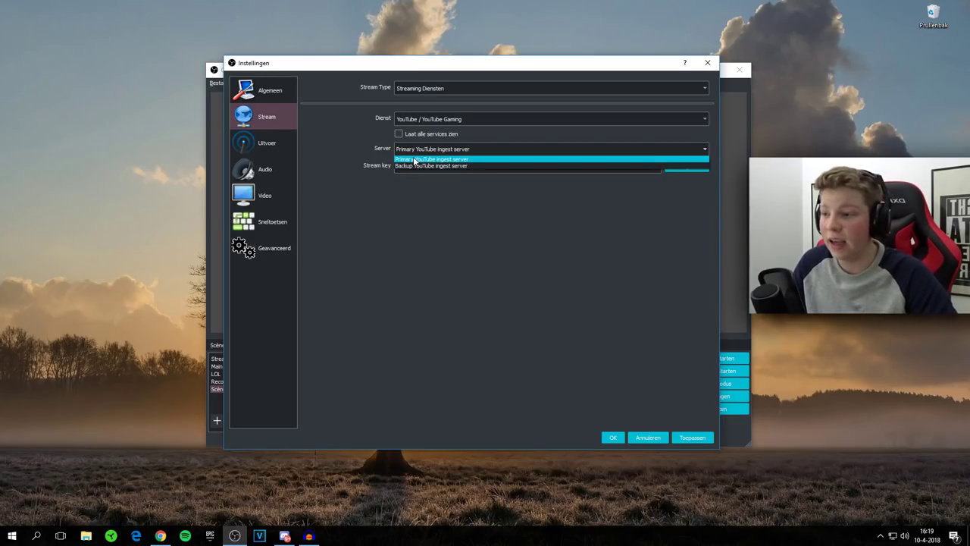
left_click(415, 160)
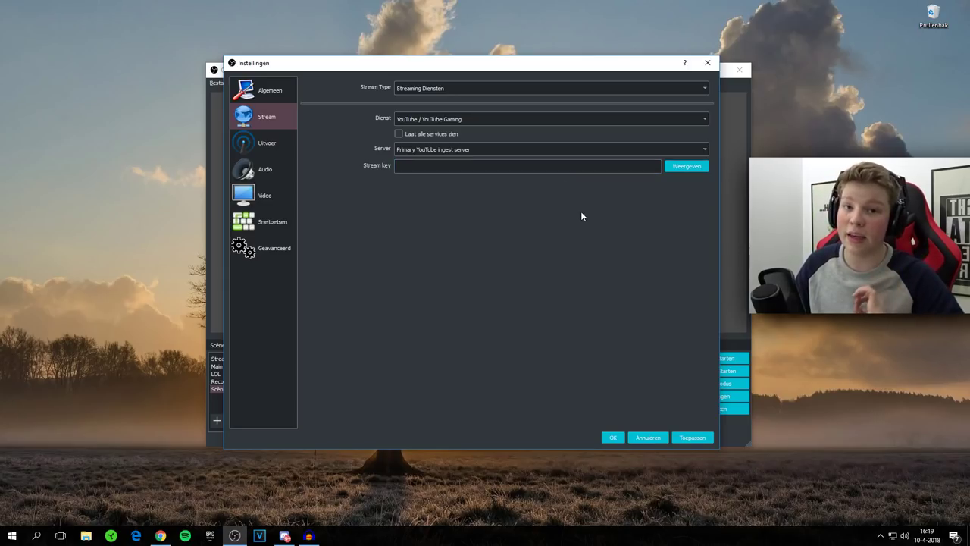
left_click(402, 166)
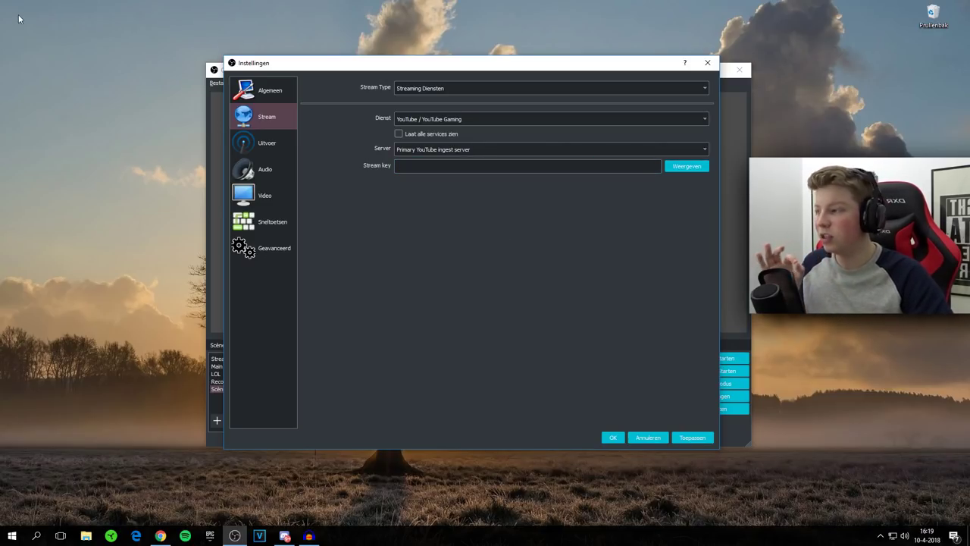
- Switch to YouTube in Chrome and open the live streaming dashboard in Creator Studio
key("alt+Tab")
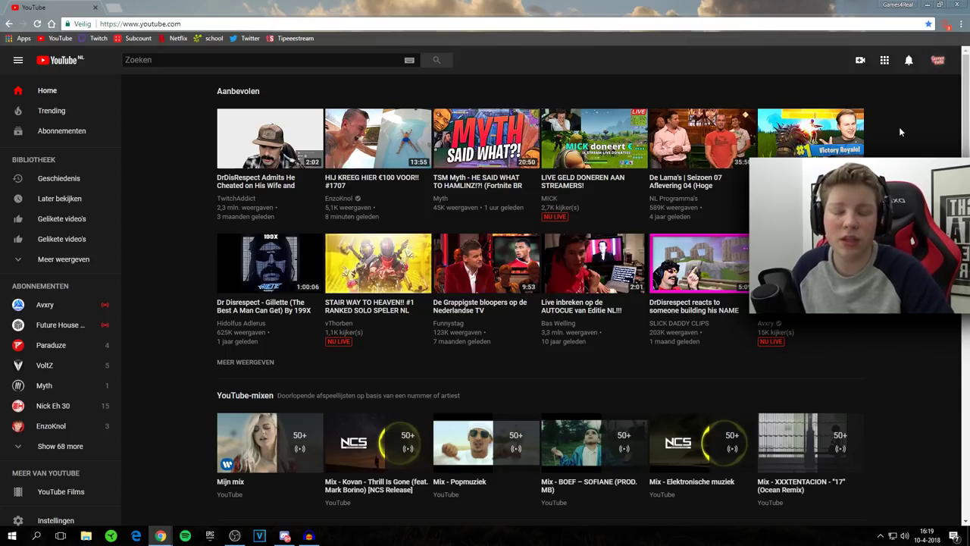
left_click(940, 62)
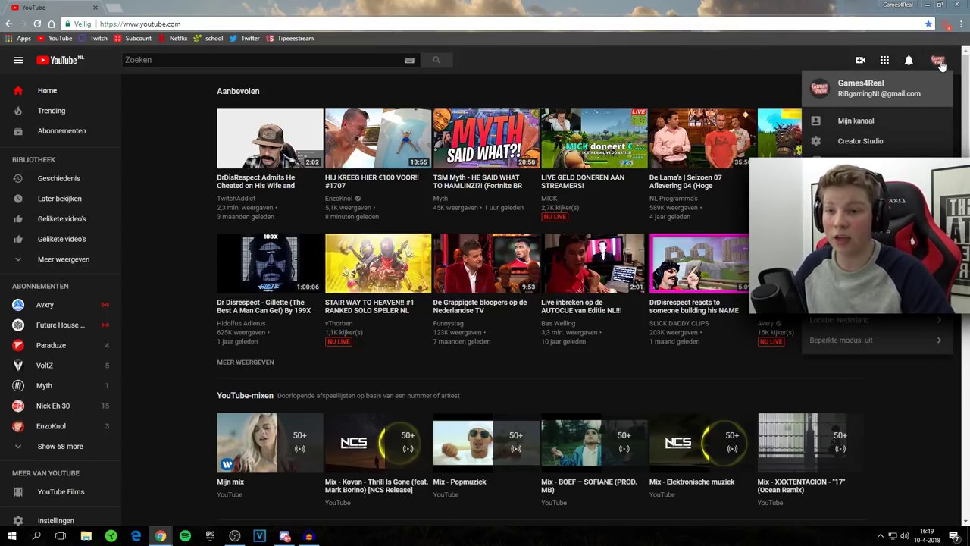
left_click(882, 143)
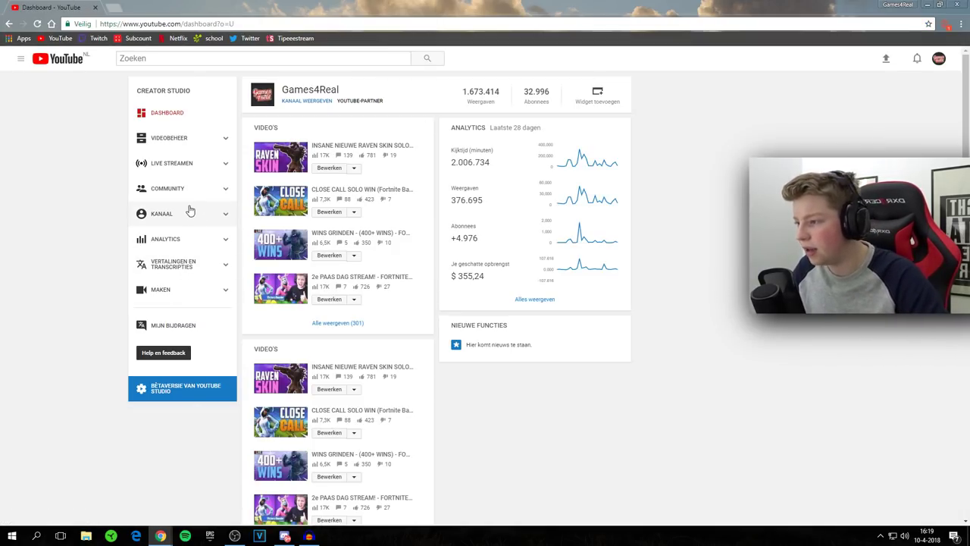
left_click(470, 302)
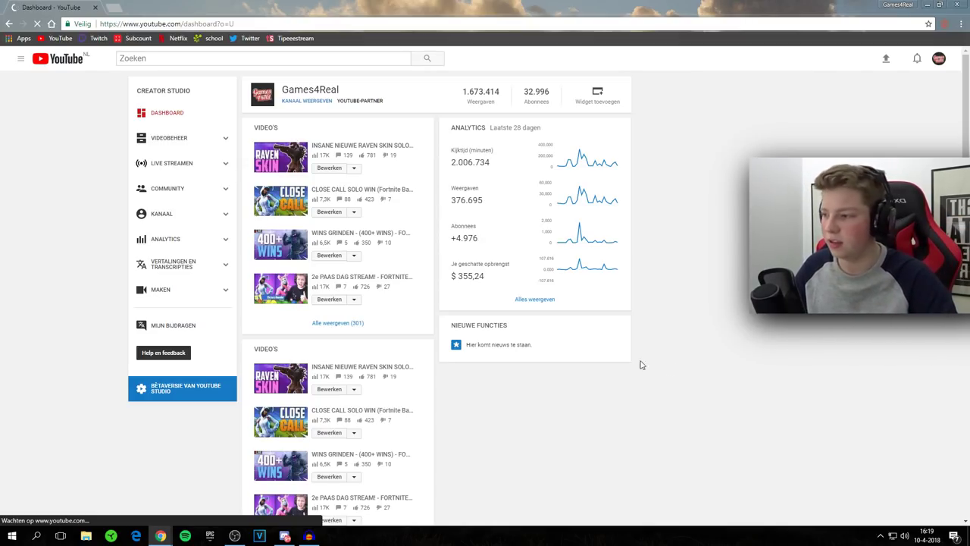
left_click(172, 163)
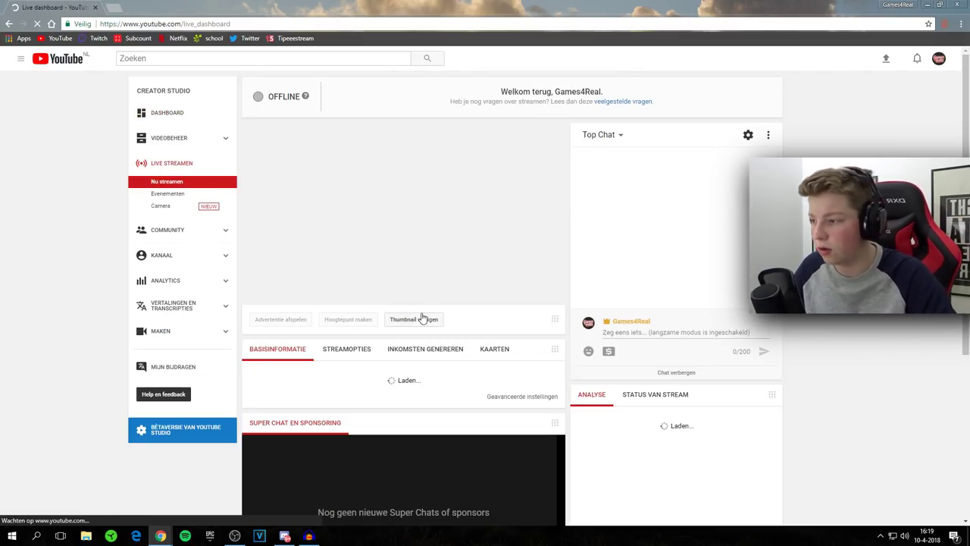
- Enlarge the description box in the live stream's basic information
left_click(663, 332)
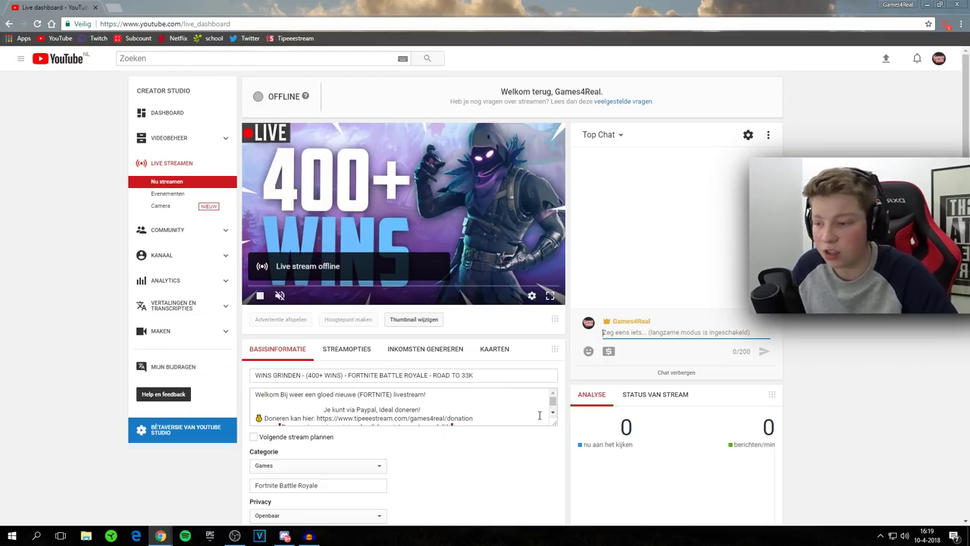
left_click_drag(555, 423, 555, 455)
left_click(552, 394)
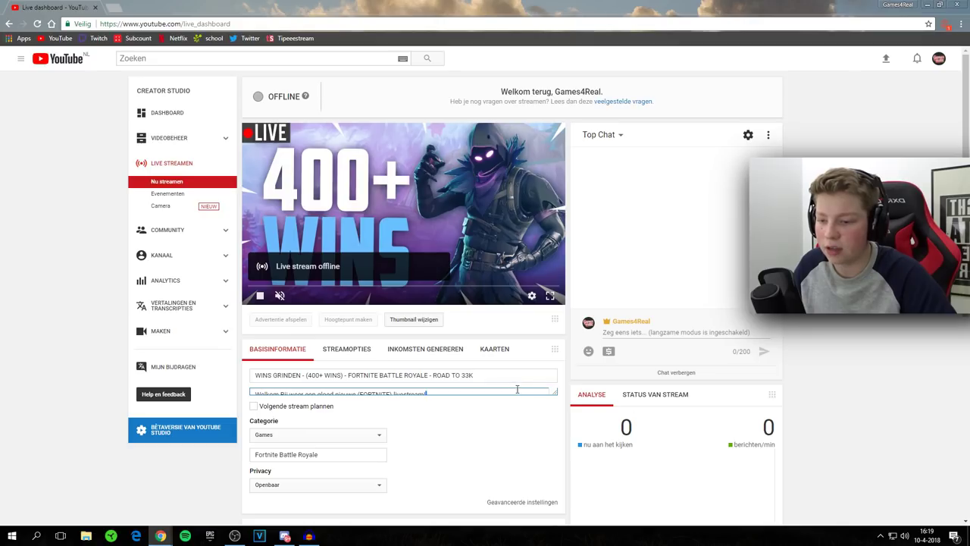
left_click_drag(556, 402, 554, 447)
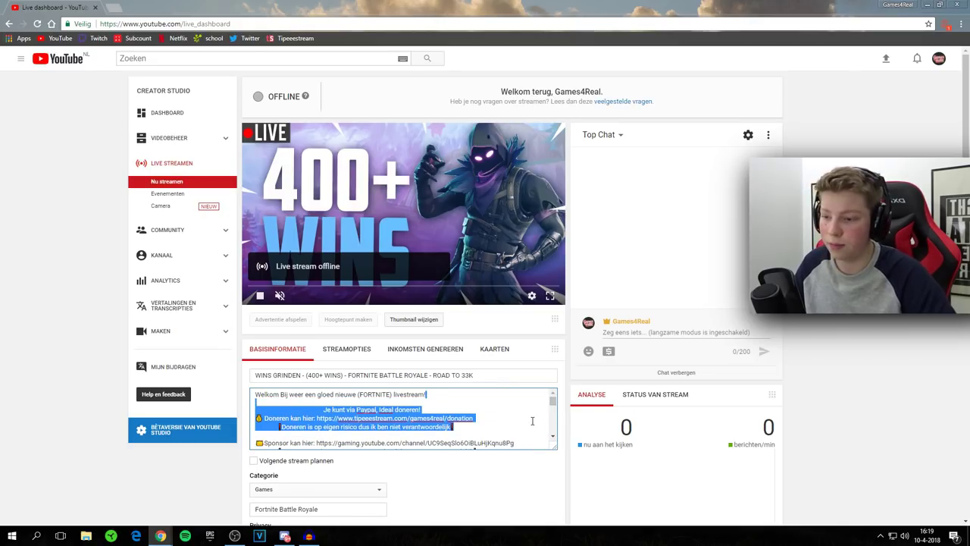
left_click(497, 395)
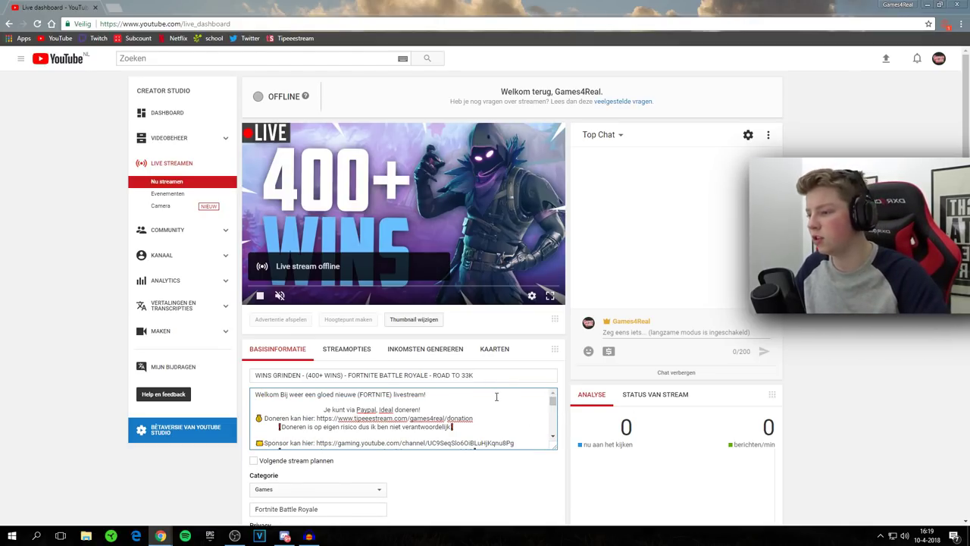
left_click(509, 331)
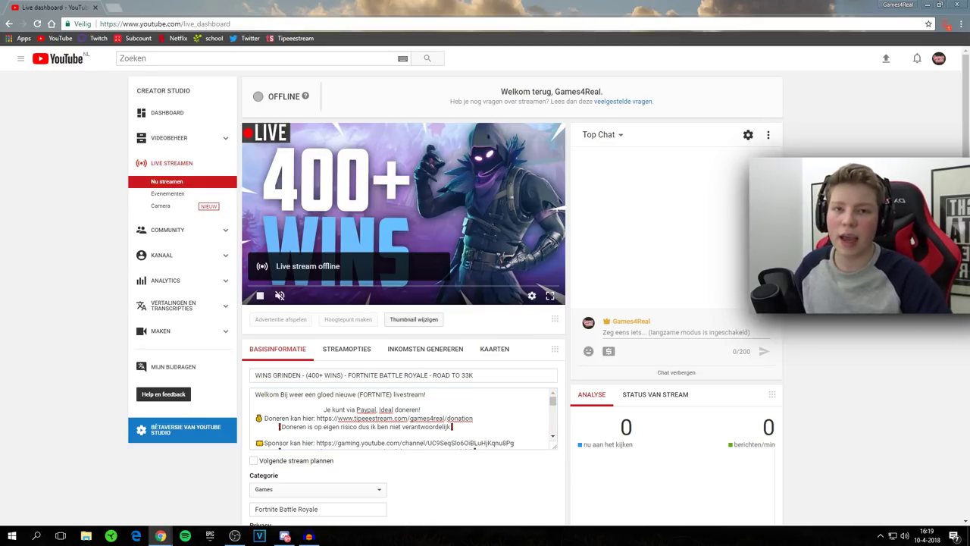
- Copy the stream key from YouTube's encoder settings, paste it into the Stream key field in OBS, and apply it
scroll(639, 319, "down", 6)
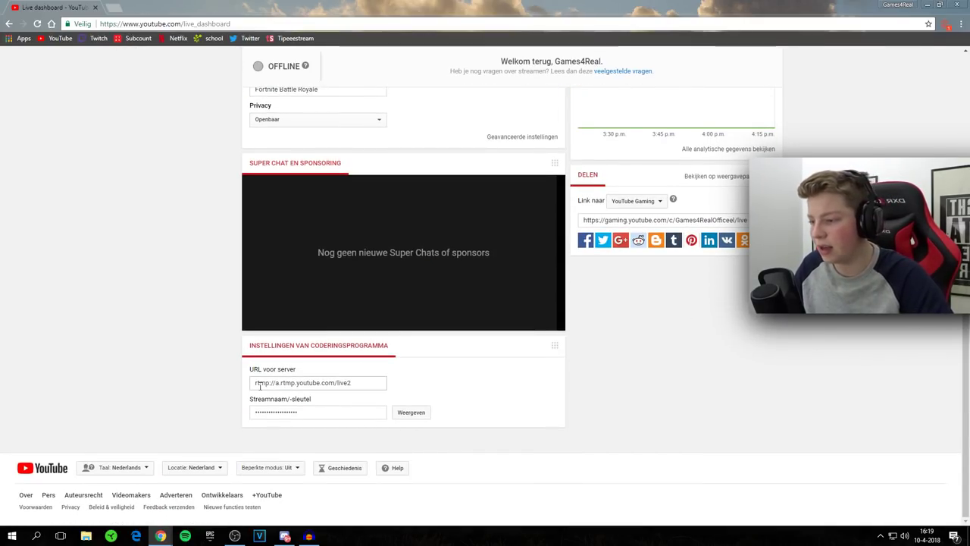
left_click(317, 414)
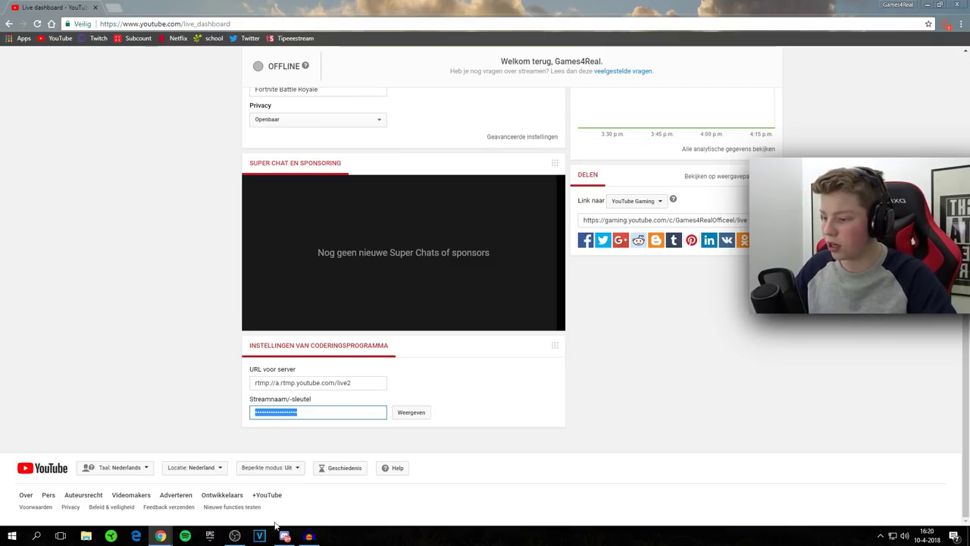
left_click(234, 536)
key("ctrl+v")
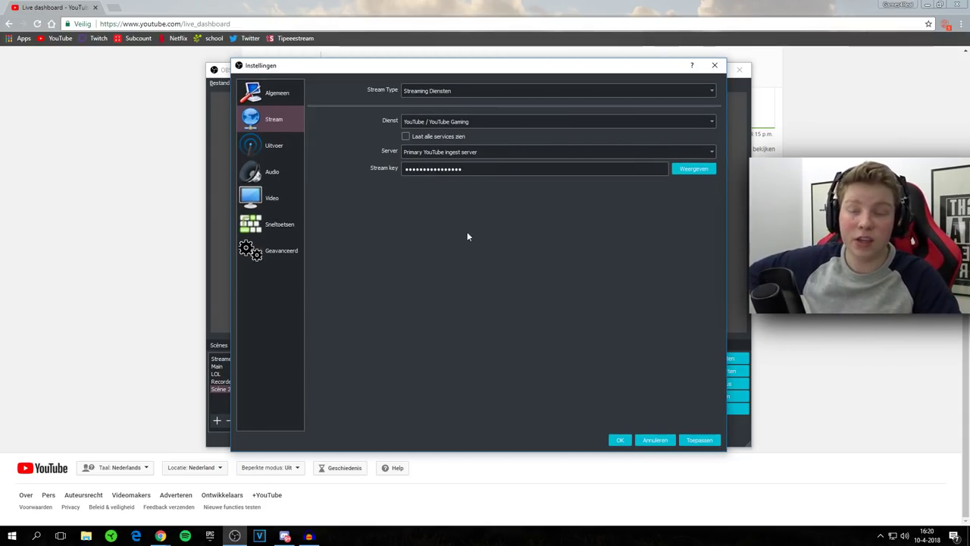
left_click(459, 168)
left_click(699, 440)
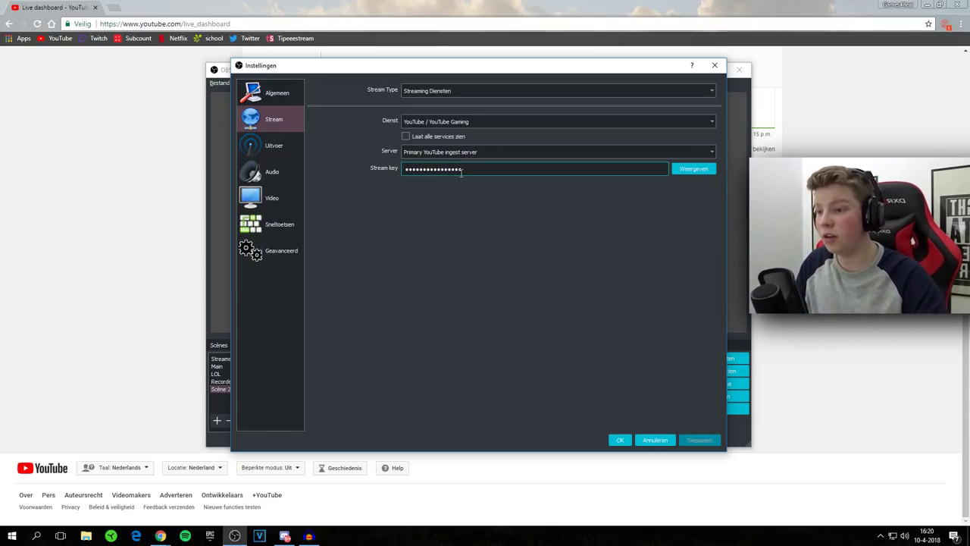
left_click(176, 364)
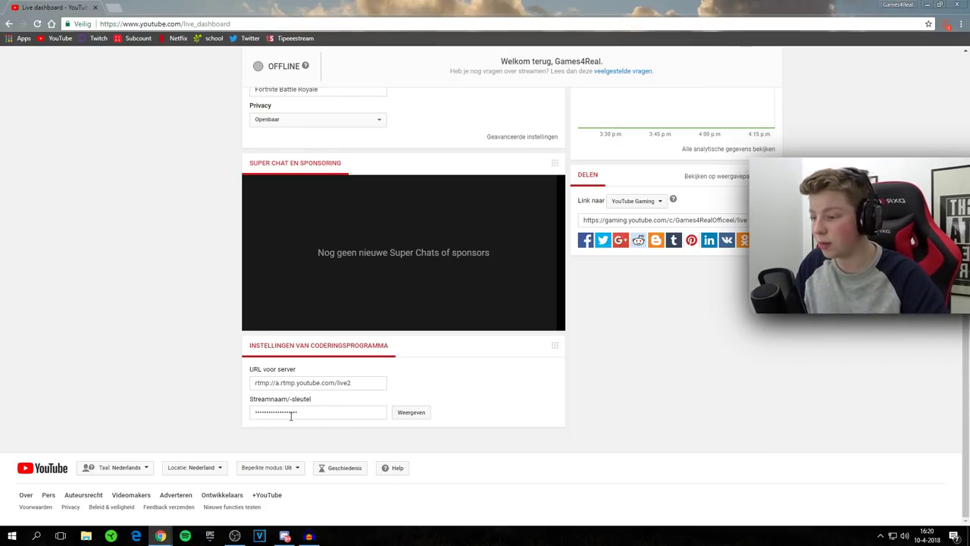
left_click(233, 539)
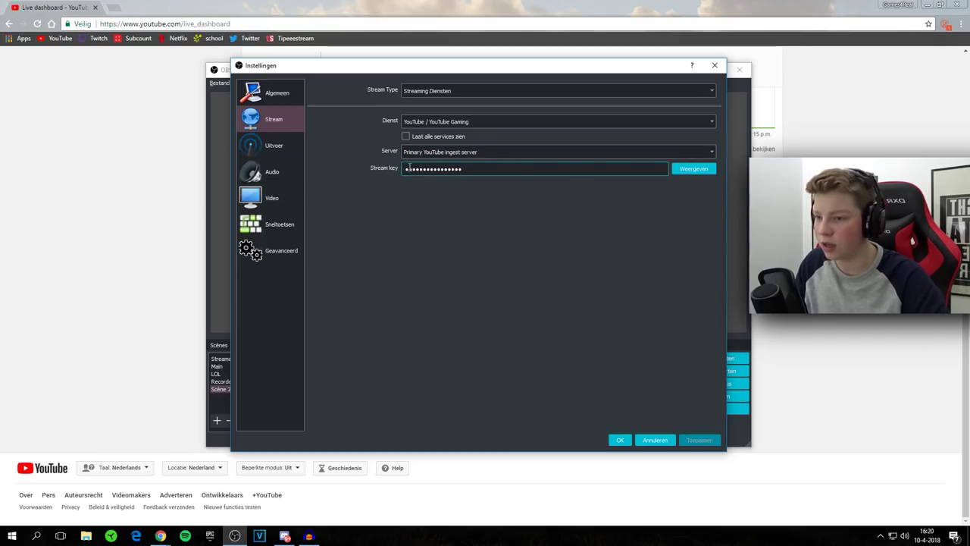